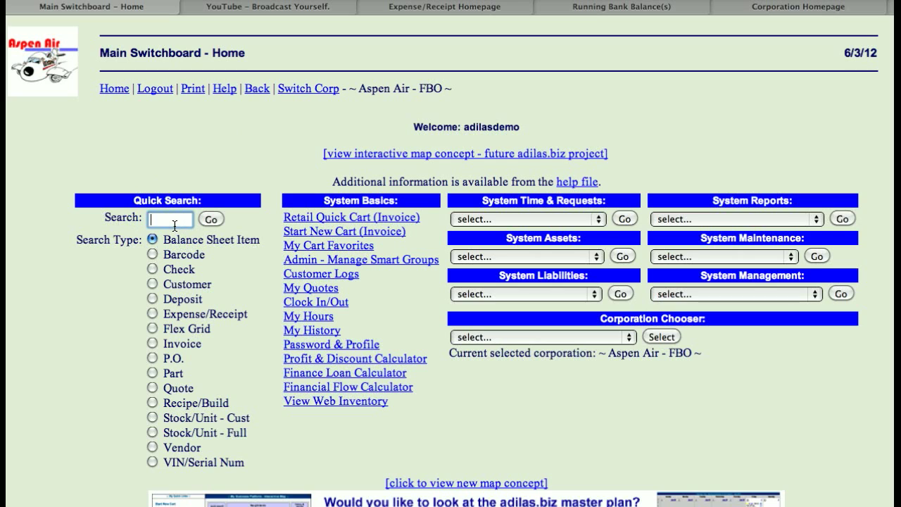
Open the Balance Sheet report from the system reports on the main switchboard
click(246, 211)
click(778, 221)
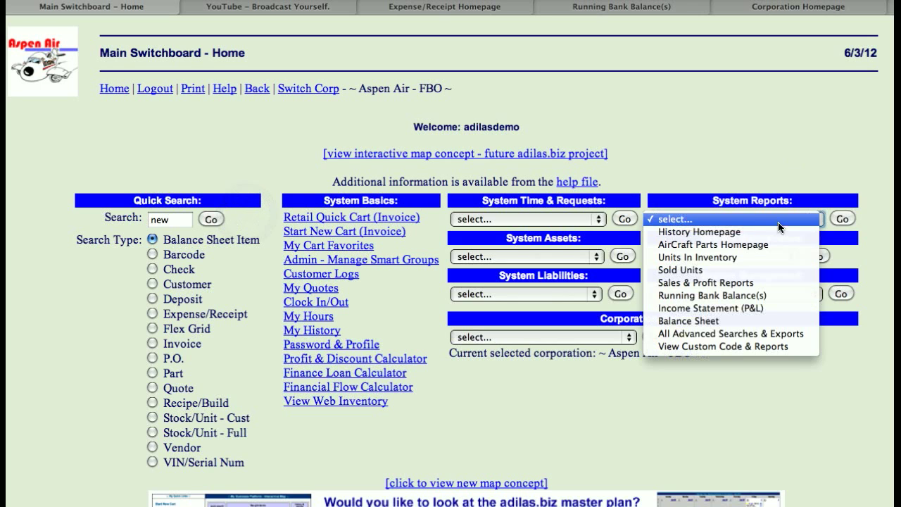
click(708, 326)
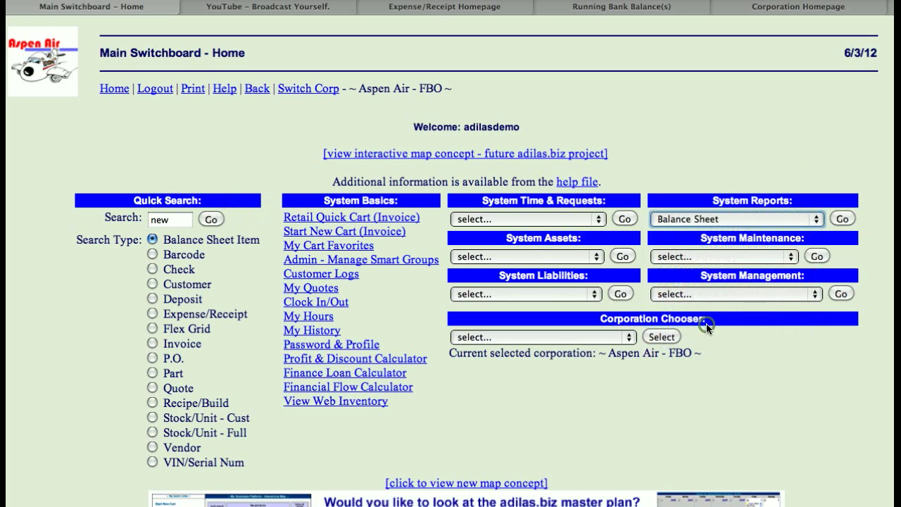
click(842, 219)
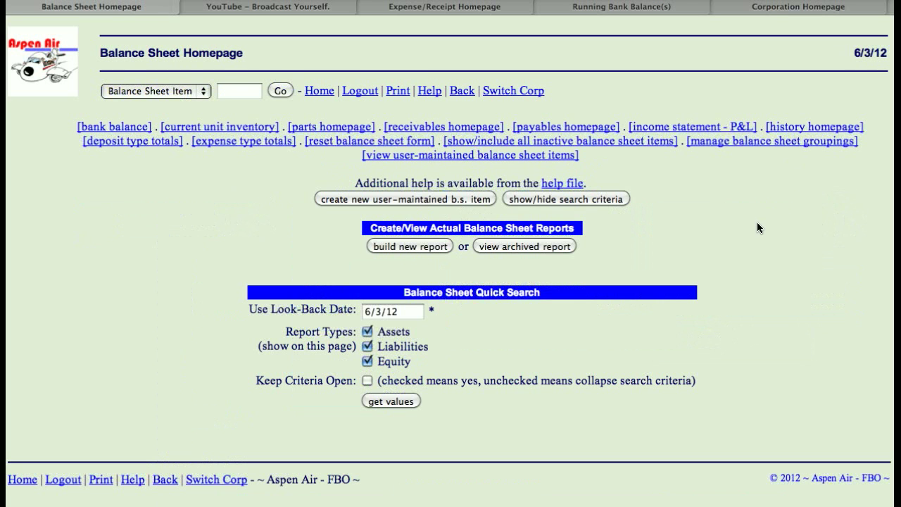
Start a new user-maintained balance sheet item with the grouping Assets - Long-Term Assets (Fixed) - Equipment
click(367, 197)
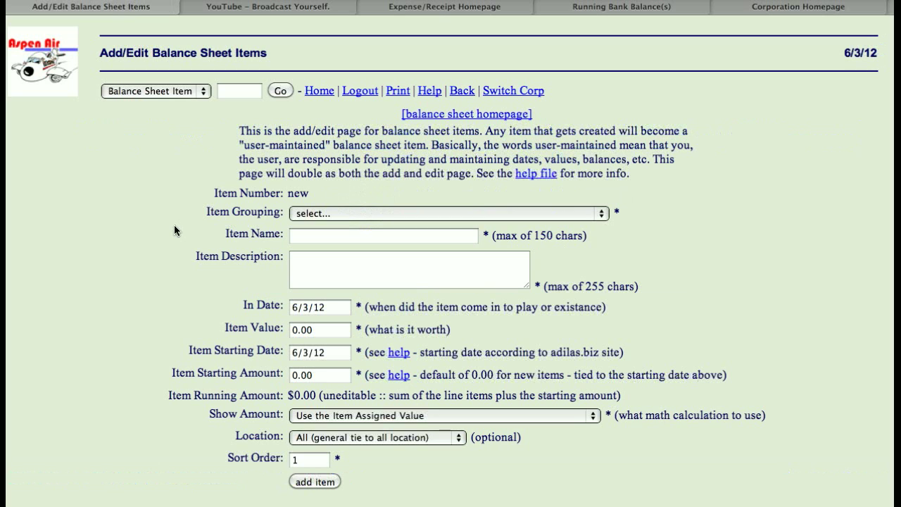
scroll(175, 226, down, 1)
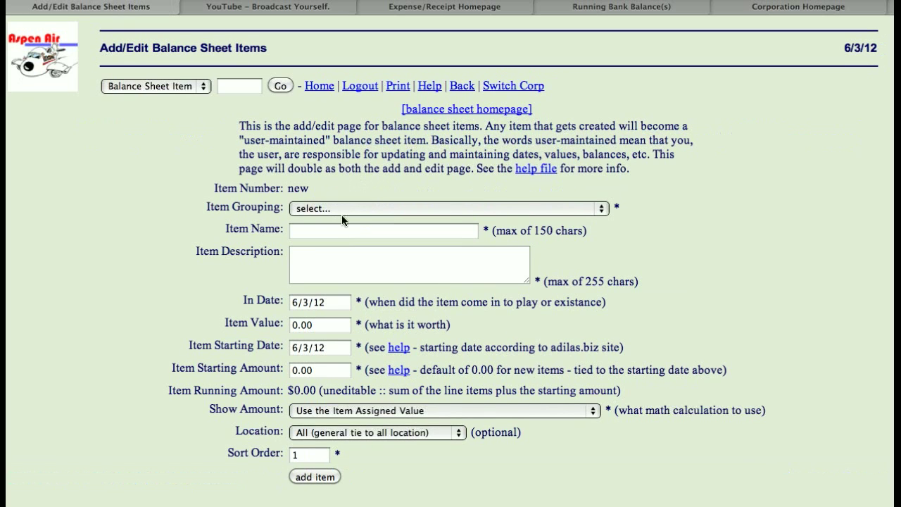
click(371, 206)
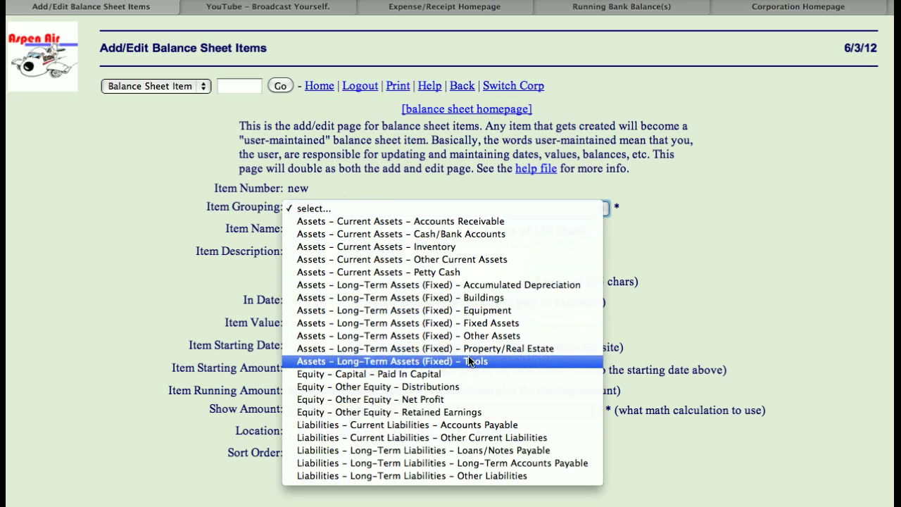
click(481, 310)
click(302, 232)
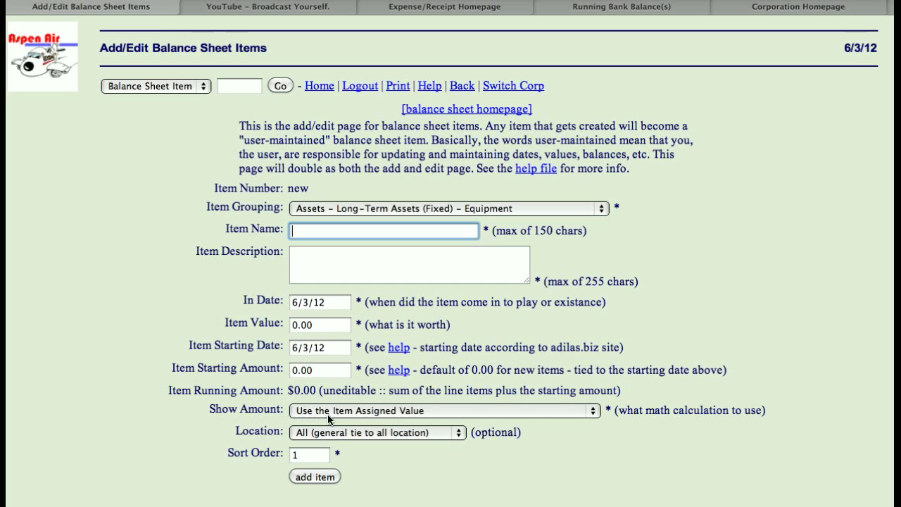
Set the new item's show amount to Use the Running Amount (starting amount + sum of line items)
click(357, 414)
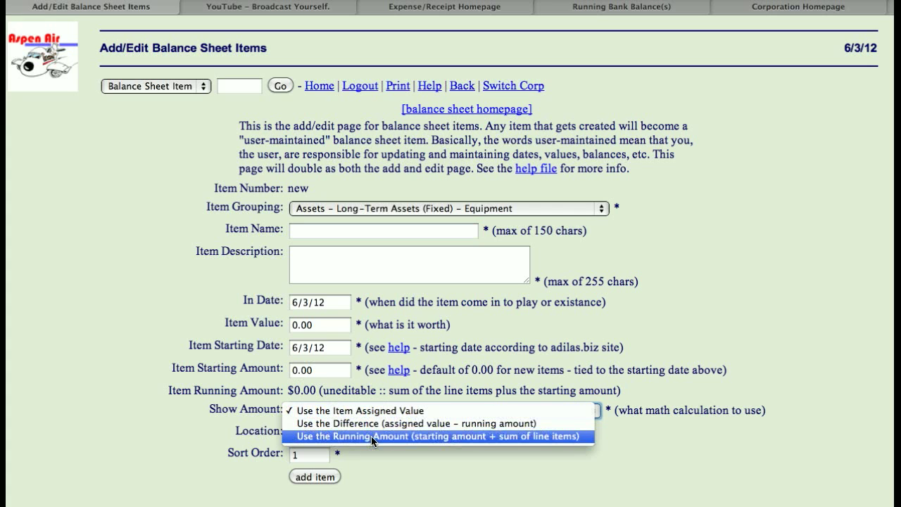
click(371, 436)
click(212, 404)
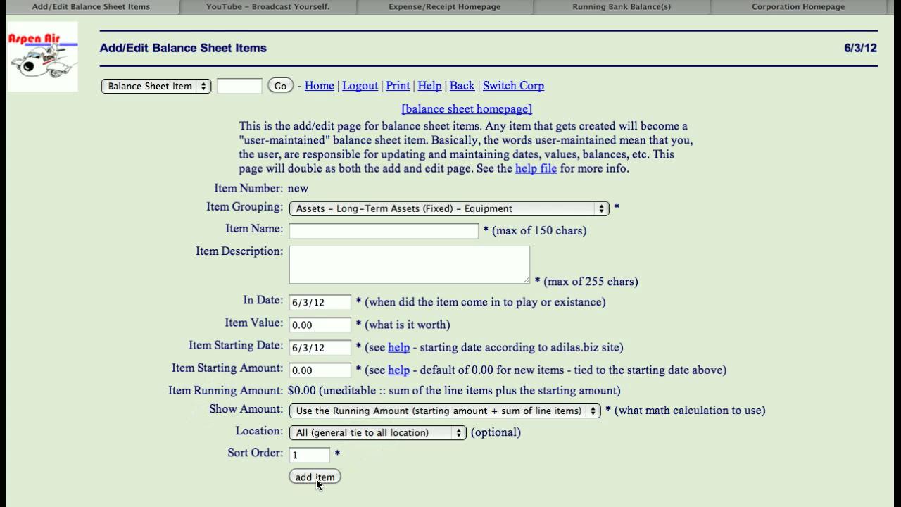
Return to the balance sheet homepage and get the values for assets, liabilities and equity, down to the user-maintained items
click(444, 110)
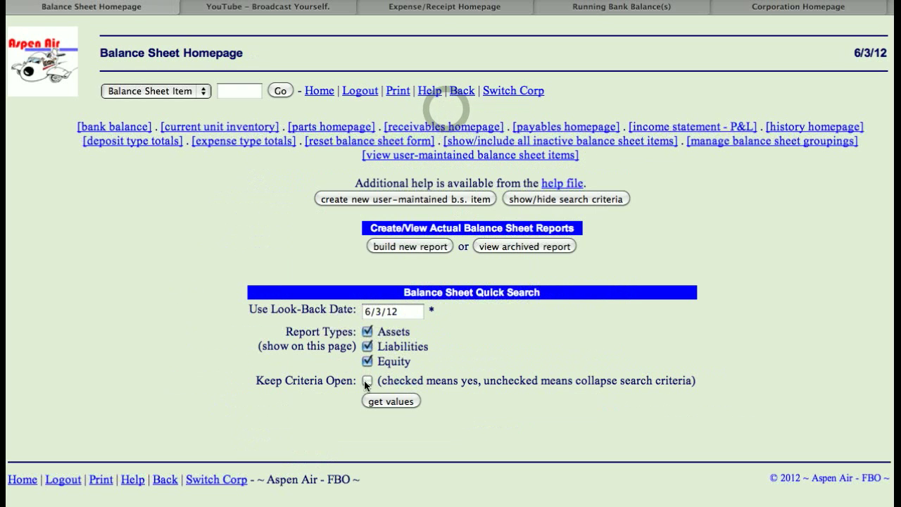
click(402, 402)
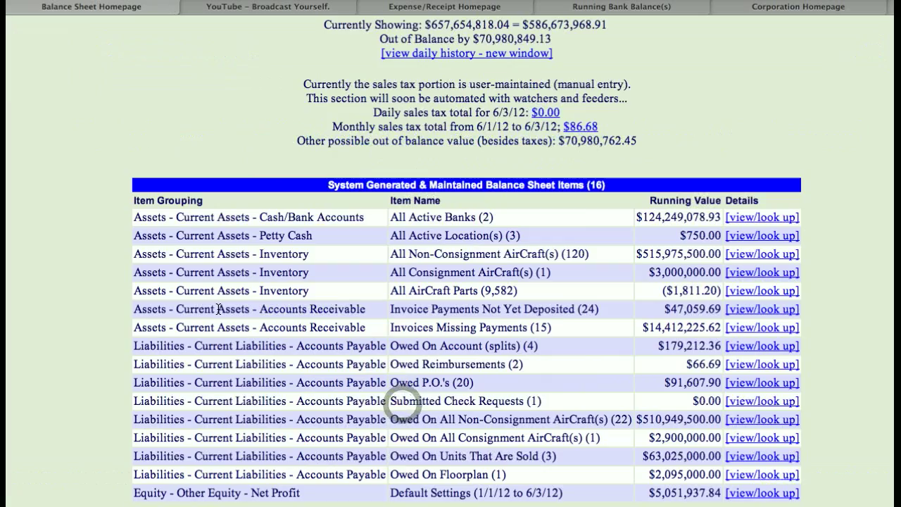
scroll(84, 311, down, 6)
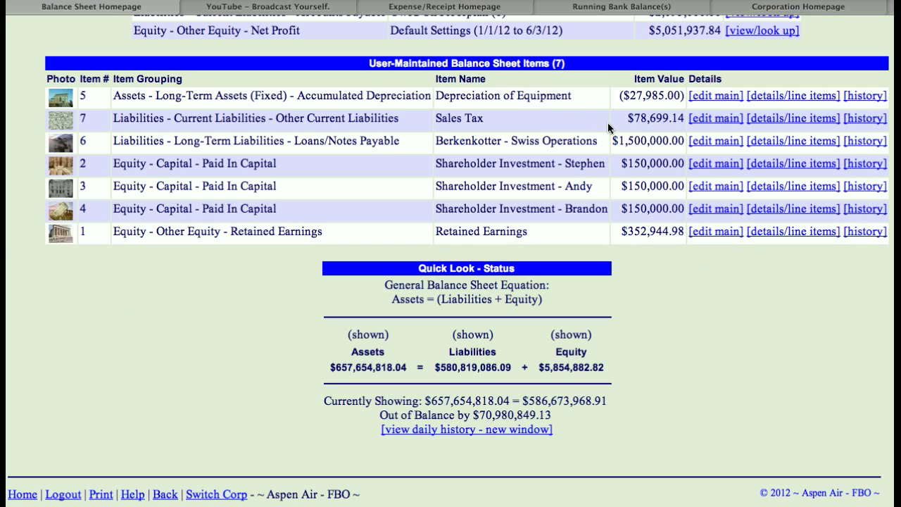
View the main edit form of the Sales Tax item and return to the balance sheet item list
click(703, 121)
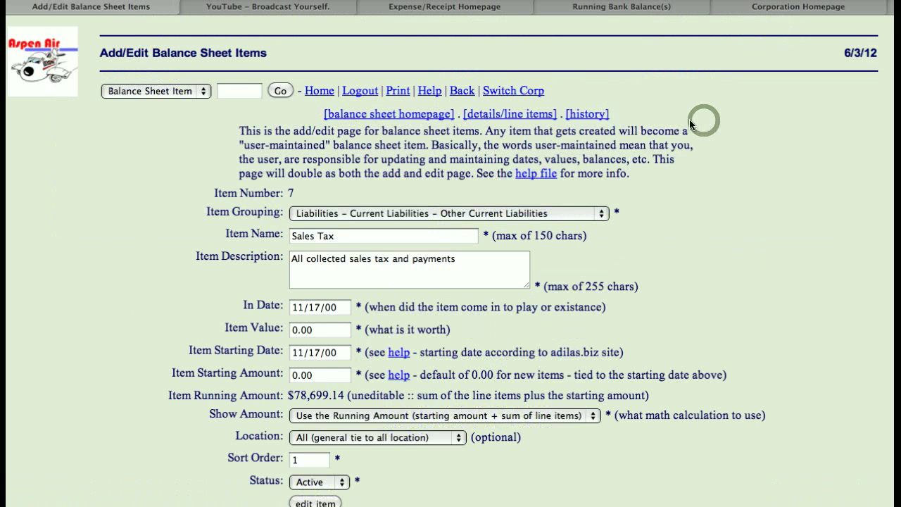
scroll(676, 178, down, 1)
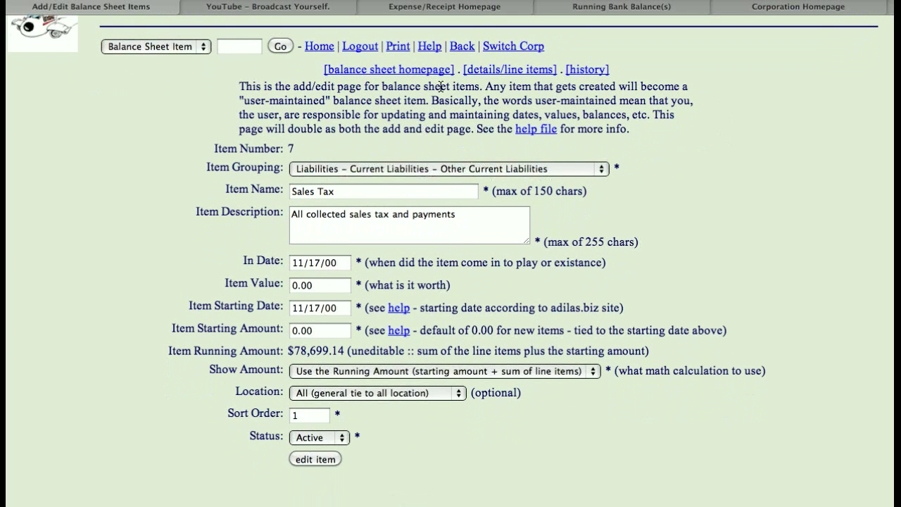
click(505, 70)
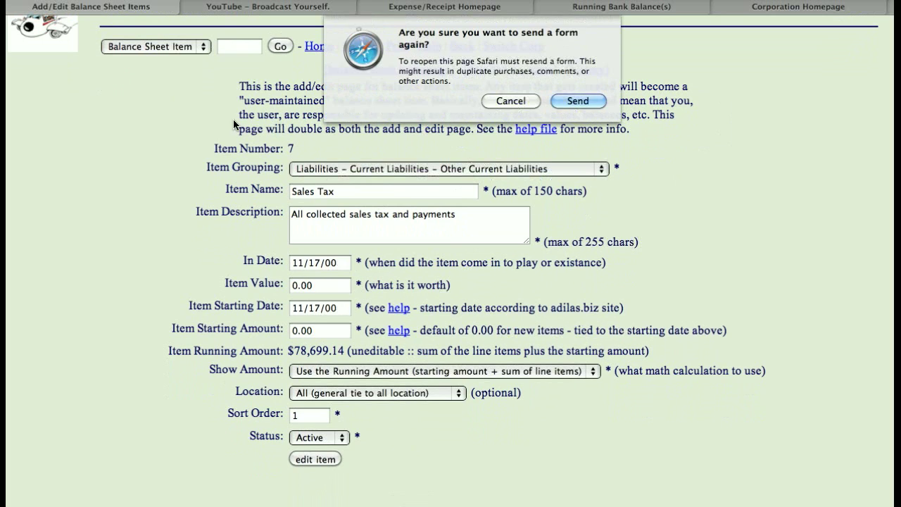
click(560, 102)
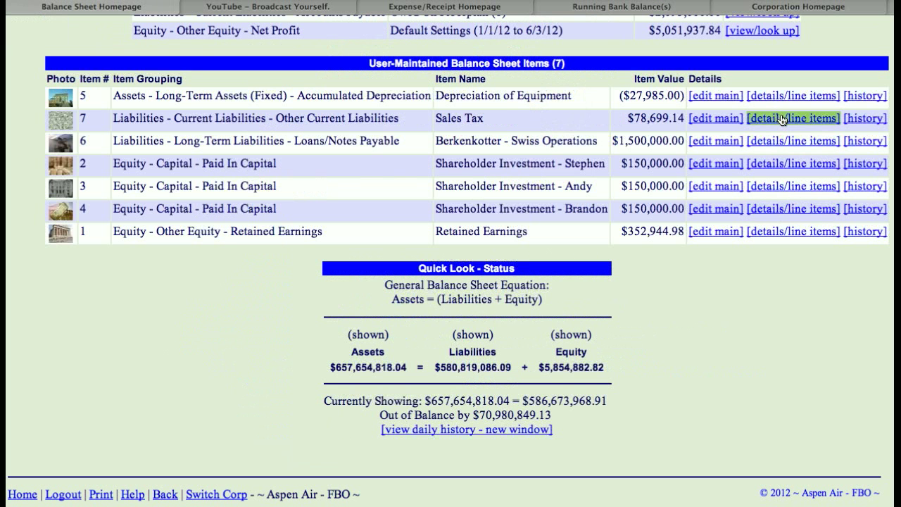
Open the Sales Tax item's details and examine its line items and running amount
click(783, 120)
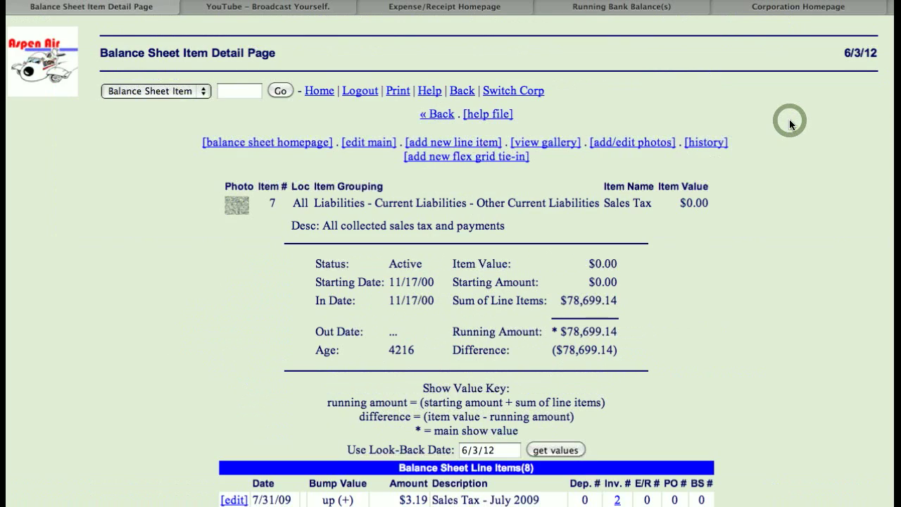
scroll(792, 206, down, 2)
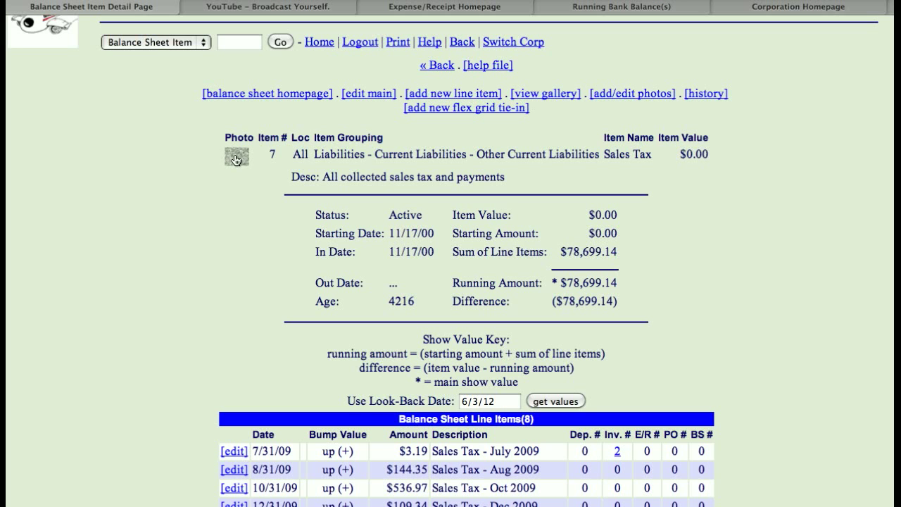
scroll(132, 194, down, 5)
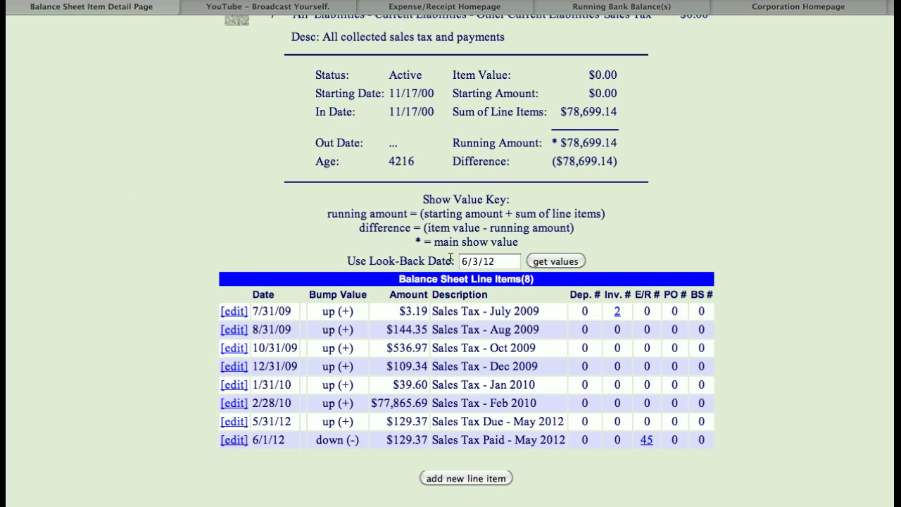
drag(452, 142, 540, 148)
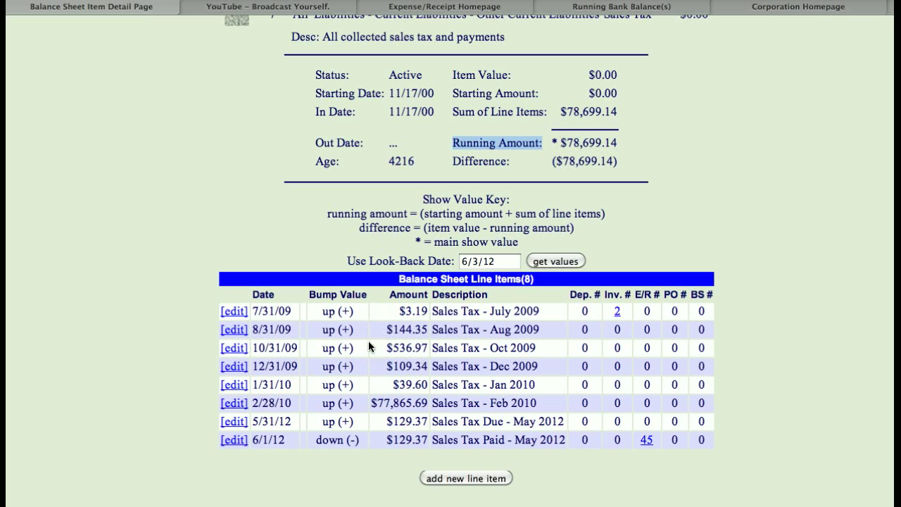
Start a new line item for Sales Tax, try the bump value down (-), and set it back to up (+)
click(470, 477)
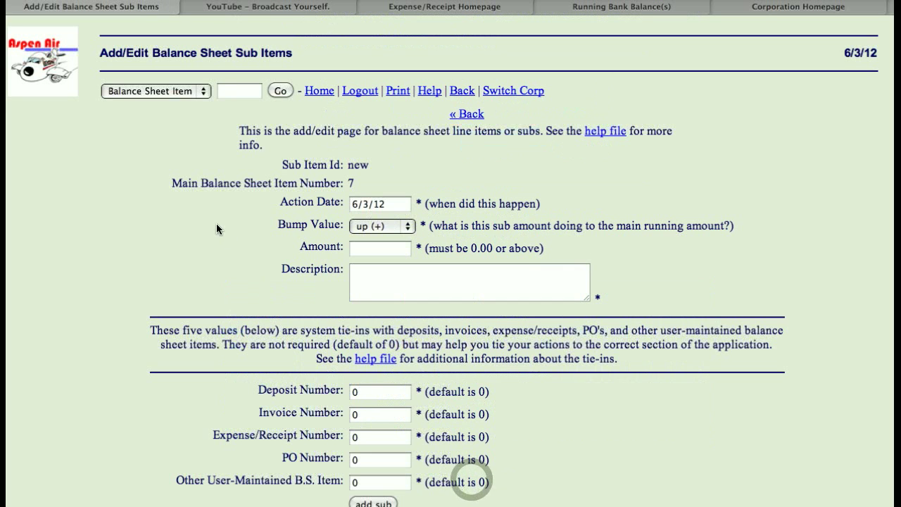
click(393, 229)
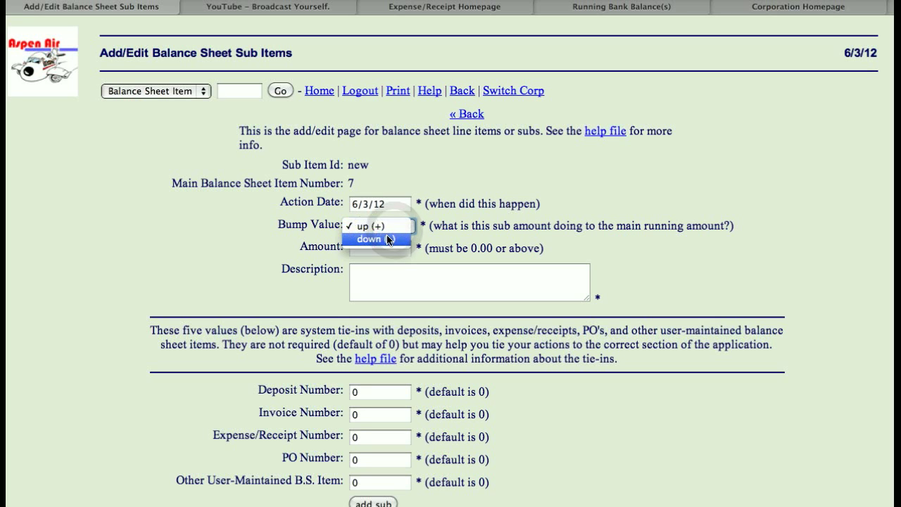
click(386, 239)
click(389, 226)
click(386, 213)
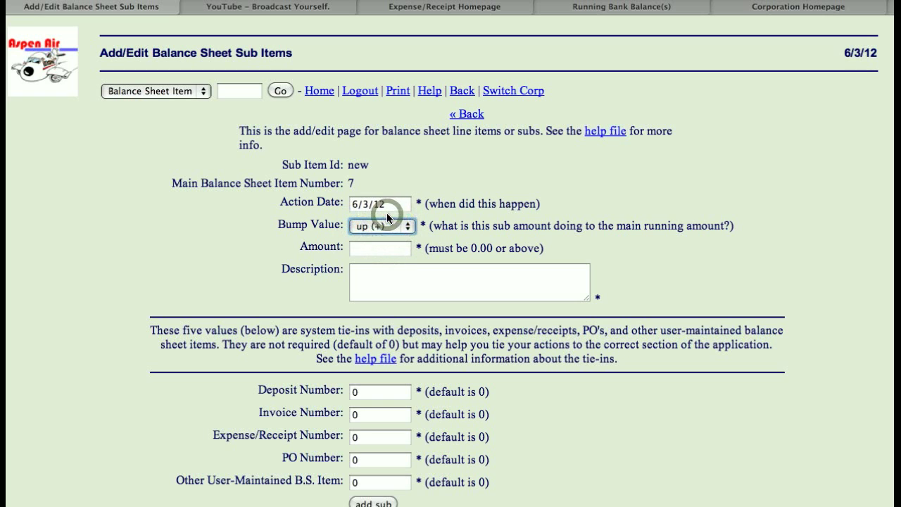
Examine the amount, description, deposit and expense/receipt tie-in fields of the new line item, and return to the Sales Tax details
click(354, 247)
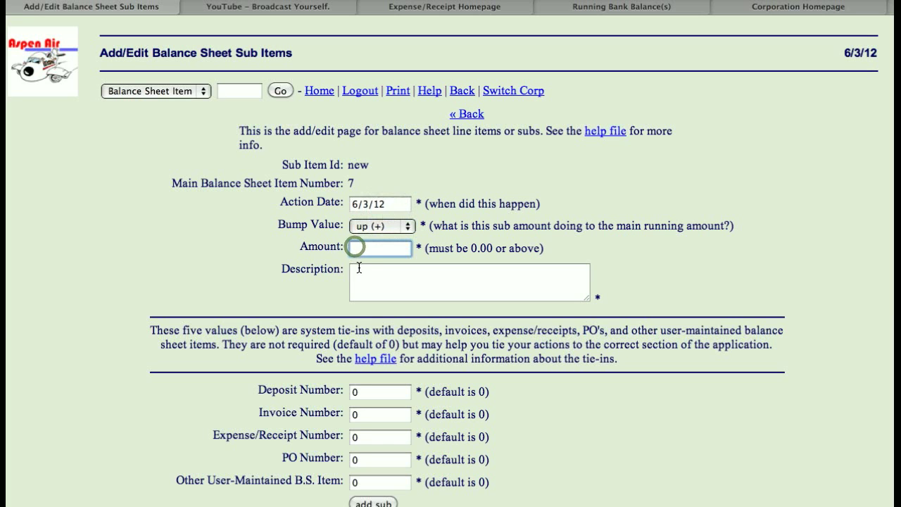
click(358, 272)
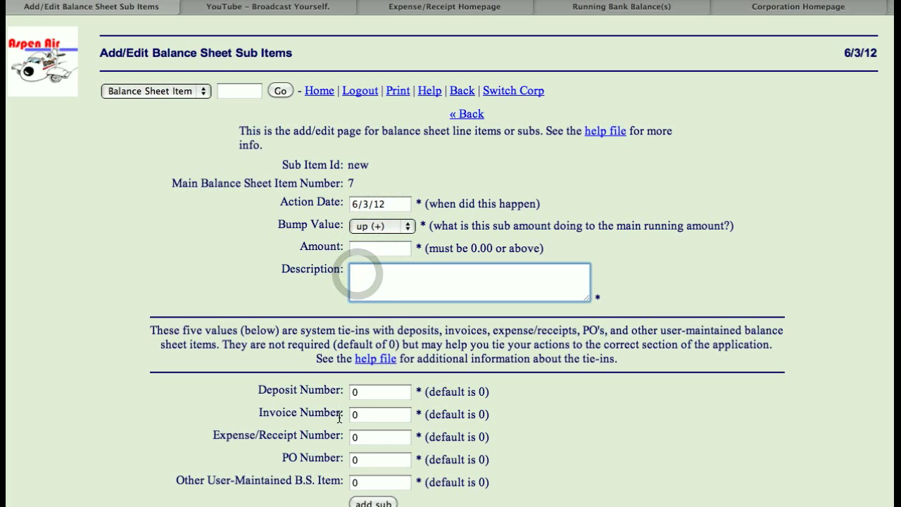
click(359, 392)
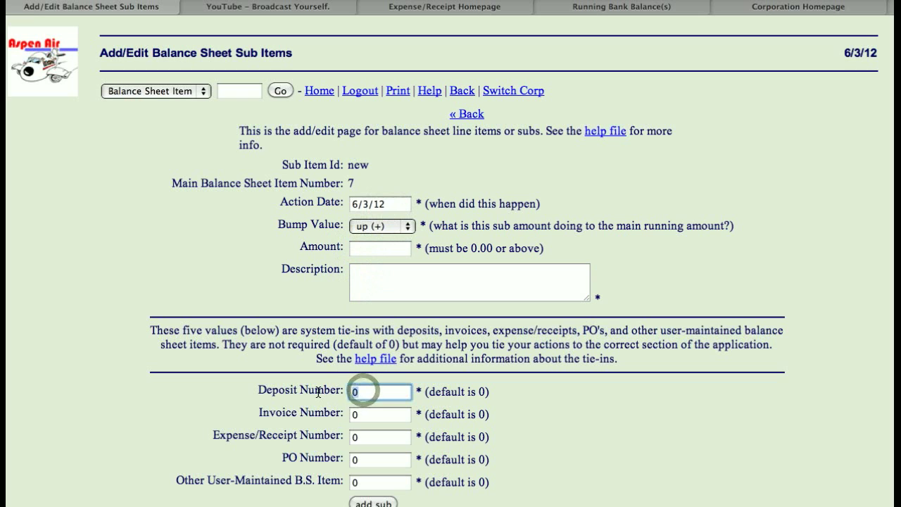
click(361, 437)
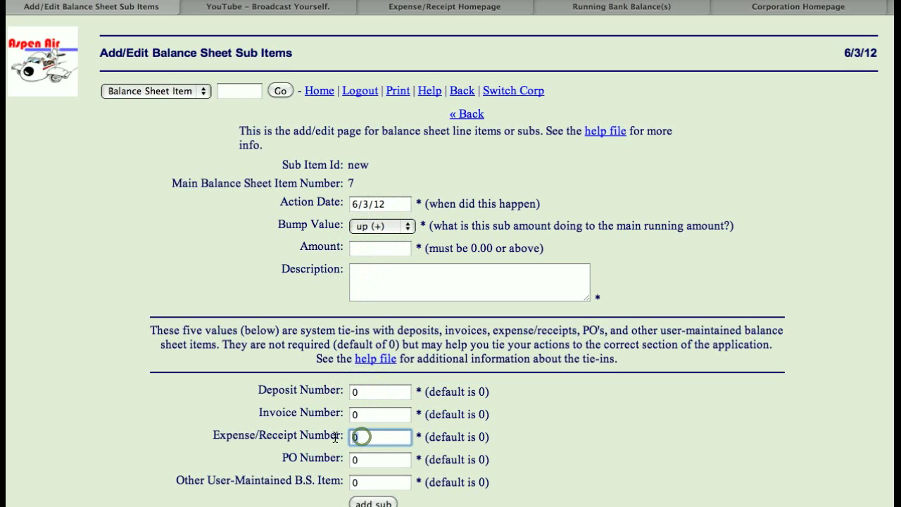
click(361, 391)
click(360, 391)
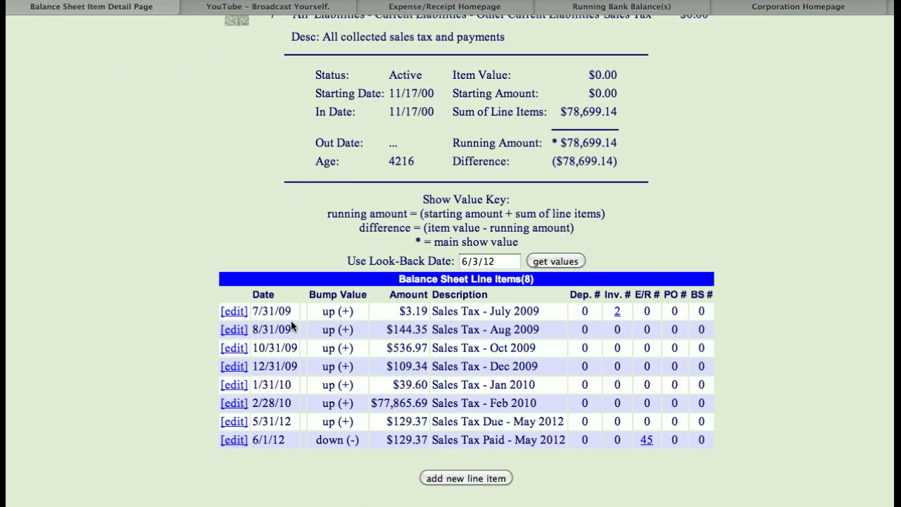
Open the expense/receipt linked to the Sales Tax Paid - May 2012 line item and examine its Balance Sheet Item line type
click(645, 441)
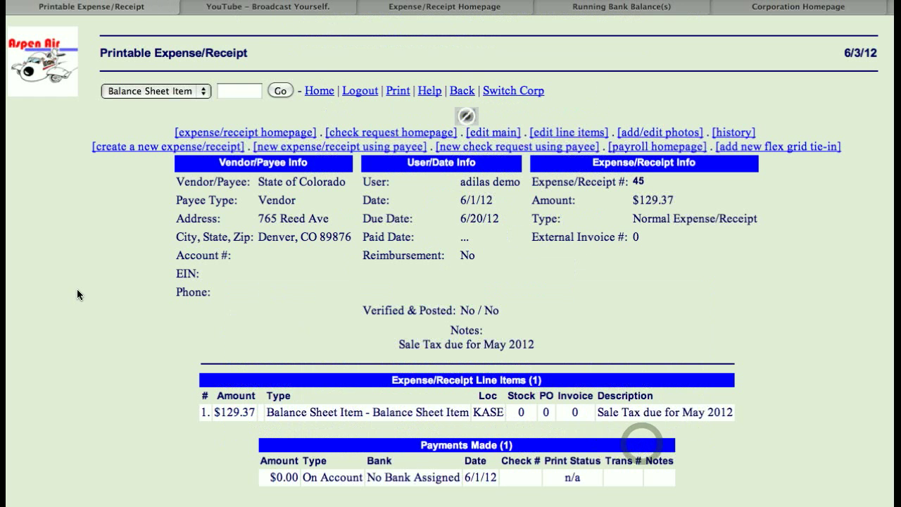
scroll(114, 299, down, 2)
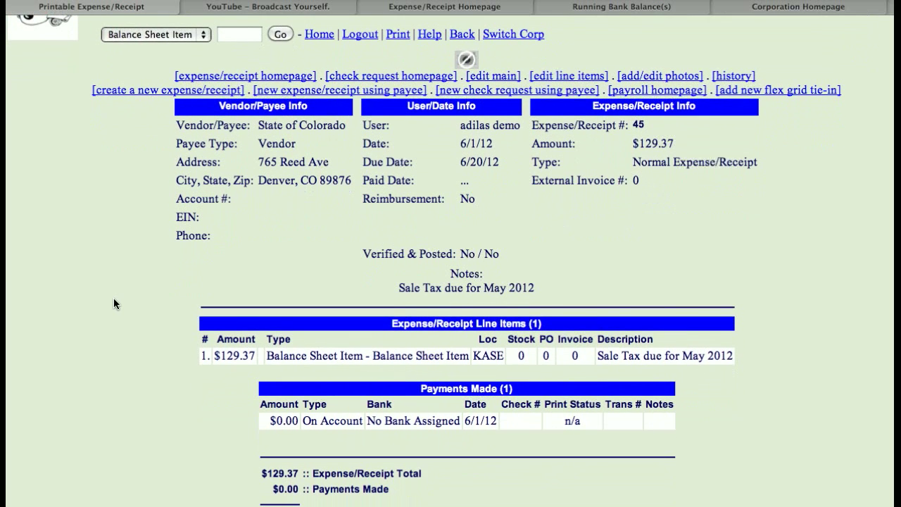
drag(260, 362, 345, 354)
drag(456, 356, 465, 356)
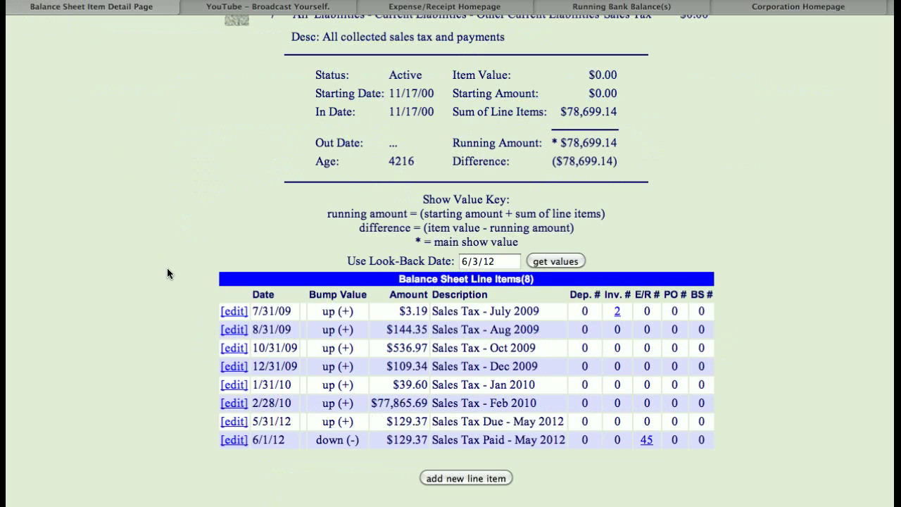
click(646, 439)
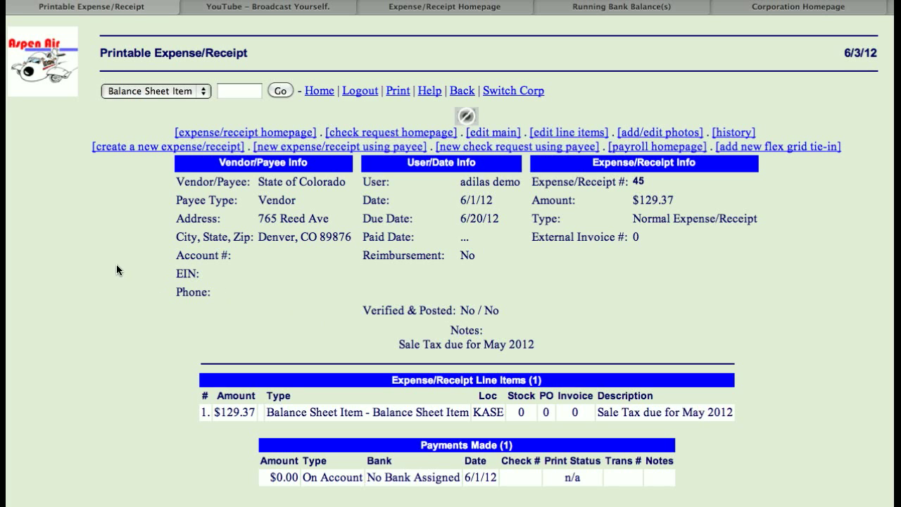
Return to the main switchboard and look up balance sheet item 2 with the quick search
click(43, 73)
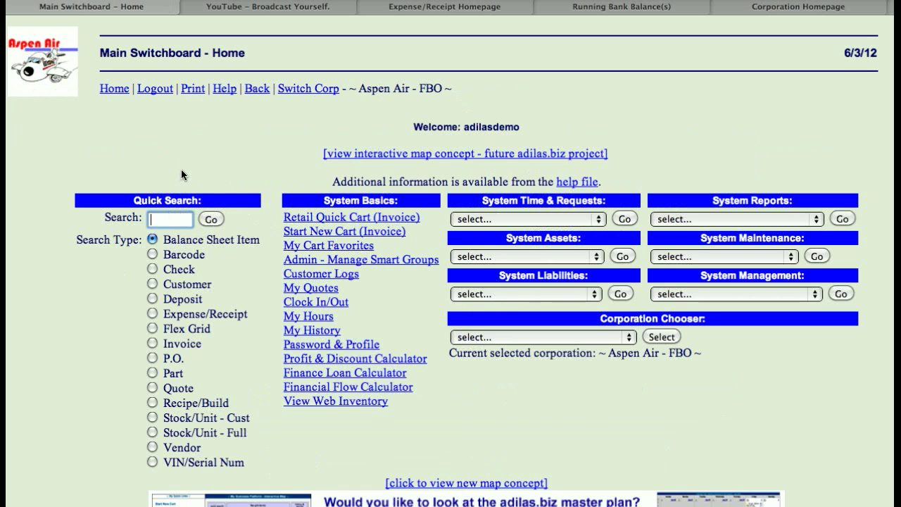
text(new)
double_click(161, 220)
text(2)
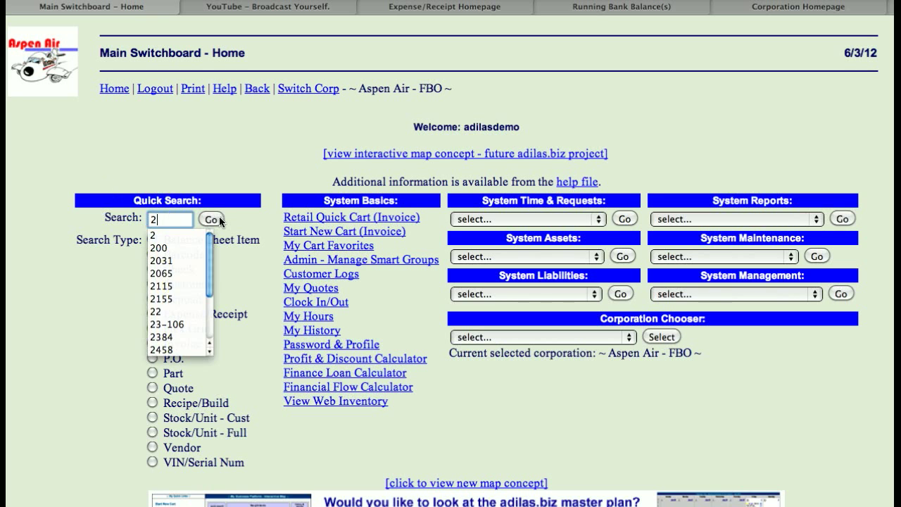
click(218, 219)
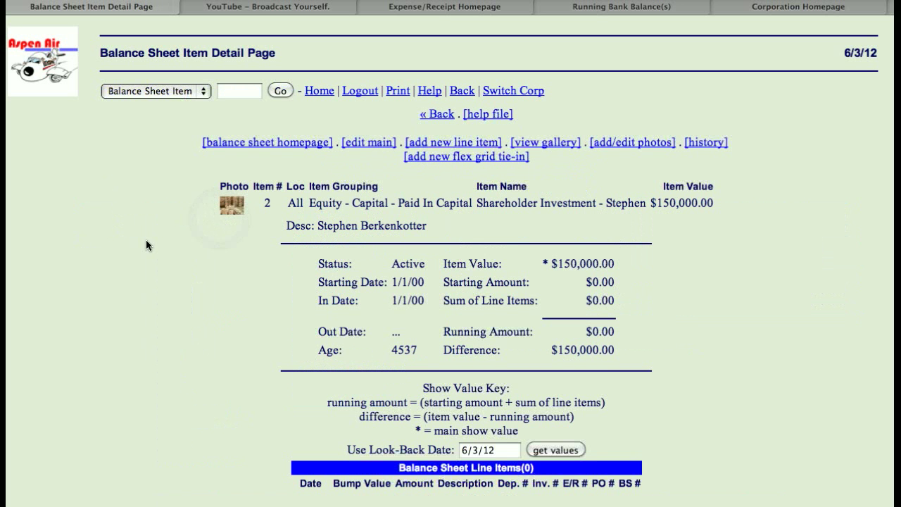
Examine the value summary and line items of balance sheet item 2, and return to the main switchboard
scroll(145, 245, down, 2)
scroll(146, 245, up, 2)
key(super+bracketleft)
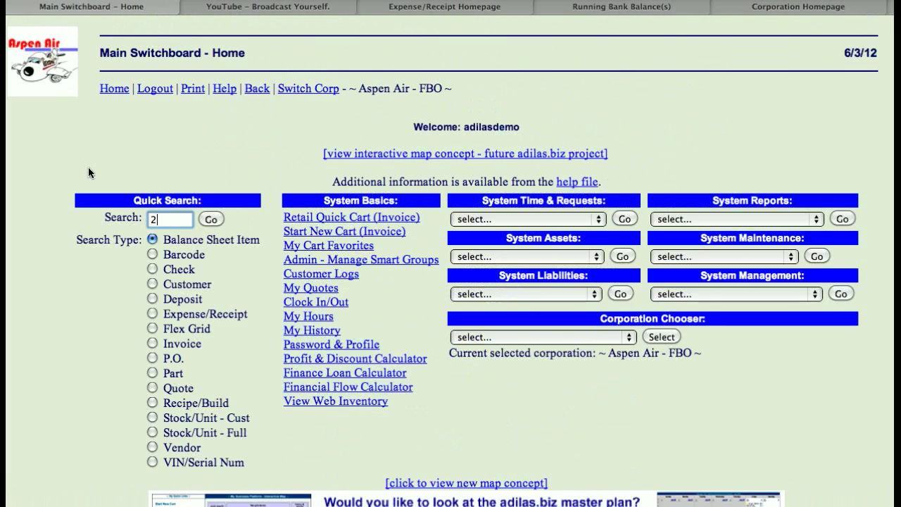
Open the Balance Sheet homepage from the system reports on the main switchboard
click(764, 220)
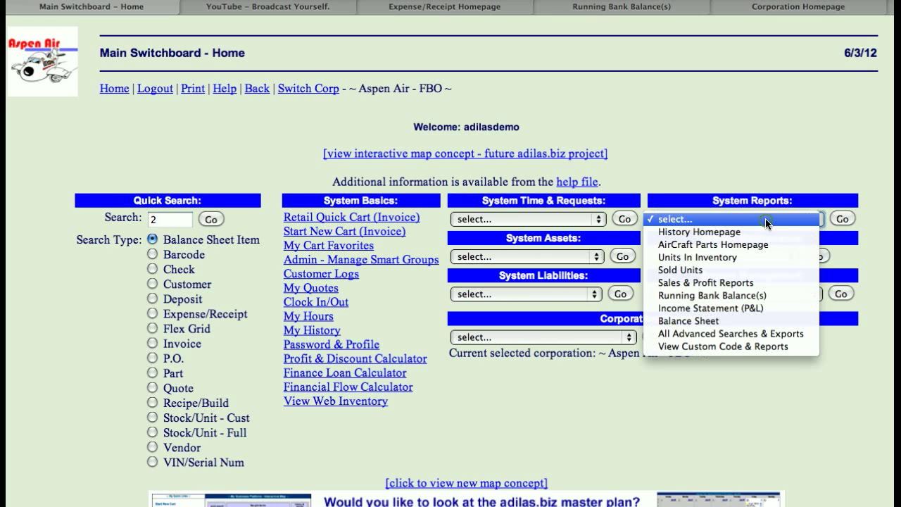
click(722, 321)
click(839, 221)
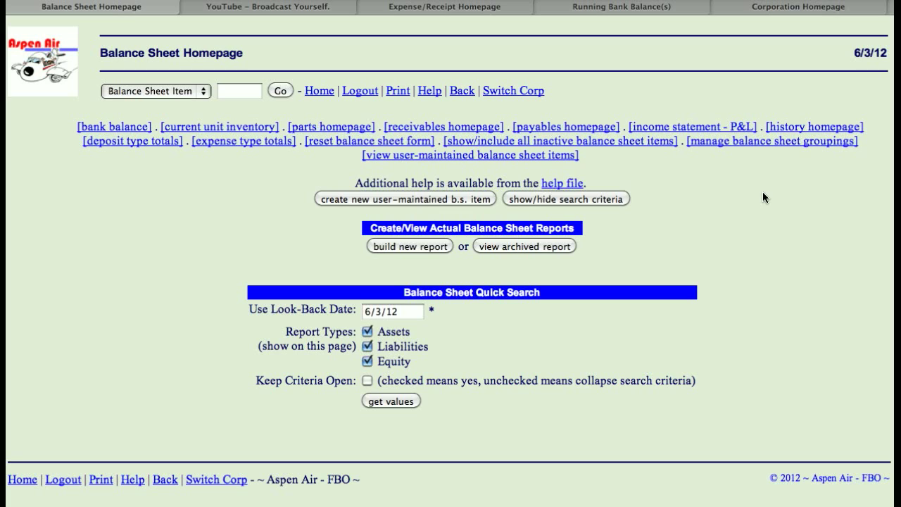
Open the balance sheet groupings management page, examine its active main groups and sub groups, and return to the main switchboard
click(765, 141)
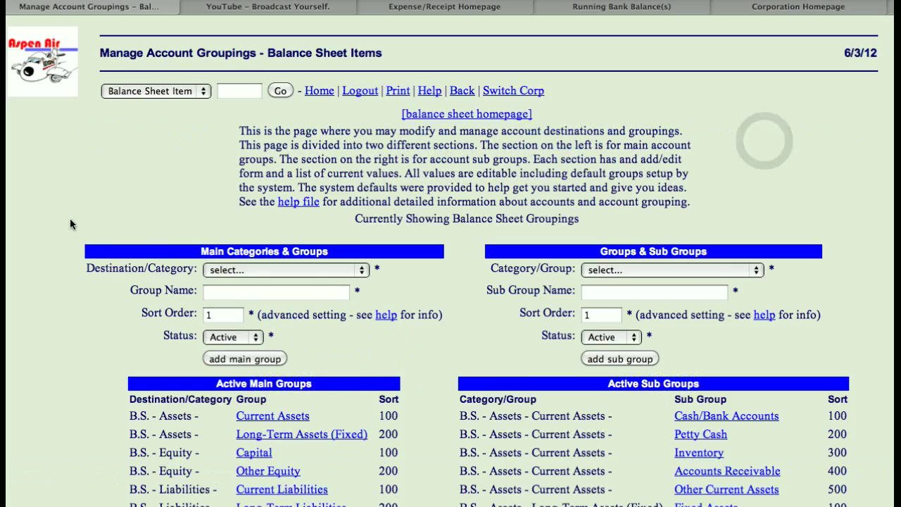
scroll(70, 224, down, 5)
scroll(70, 224, down, 5)
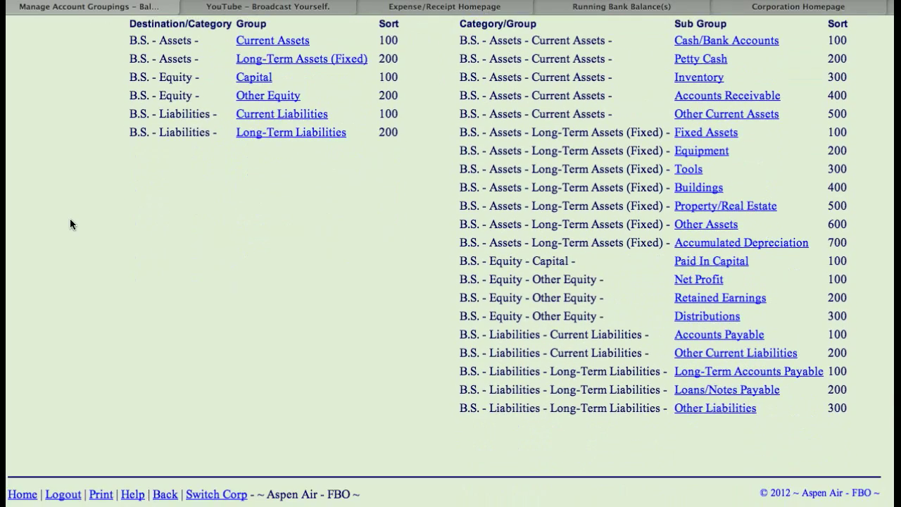
scroll(70, 224, up, 10)
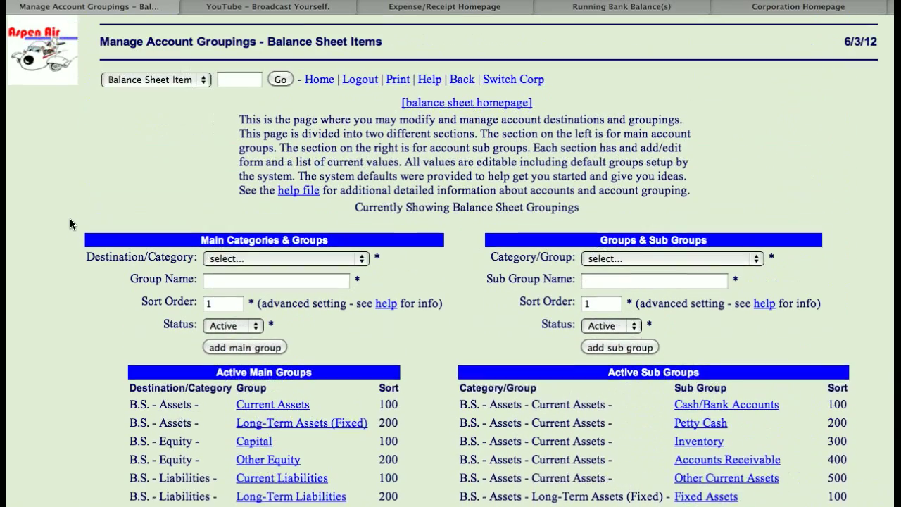
scroll(70, 223, up, 1)
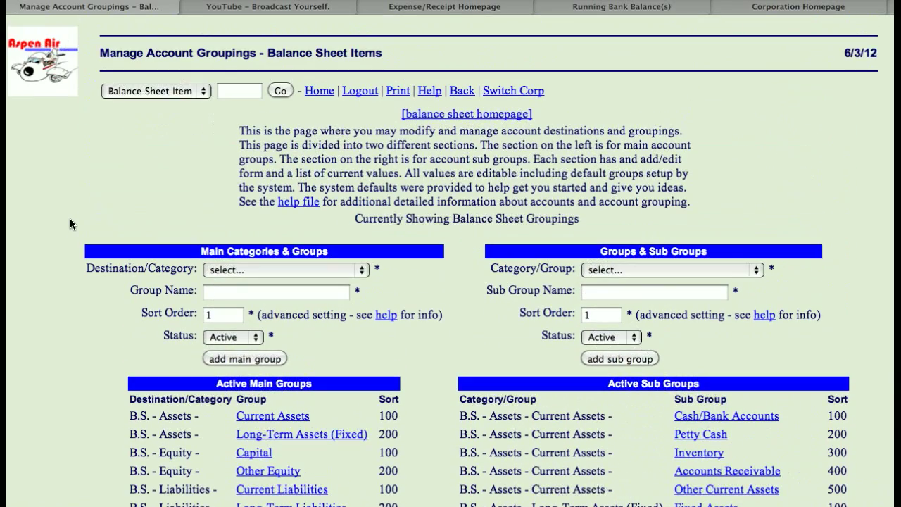
click(53, 87)
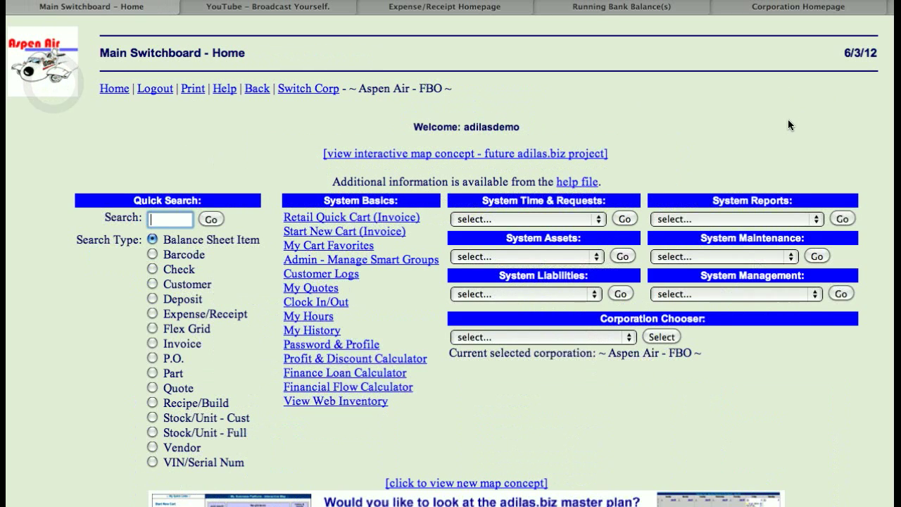